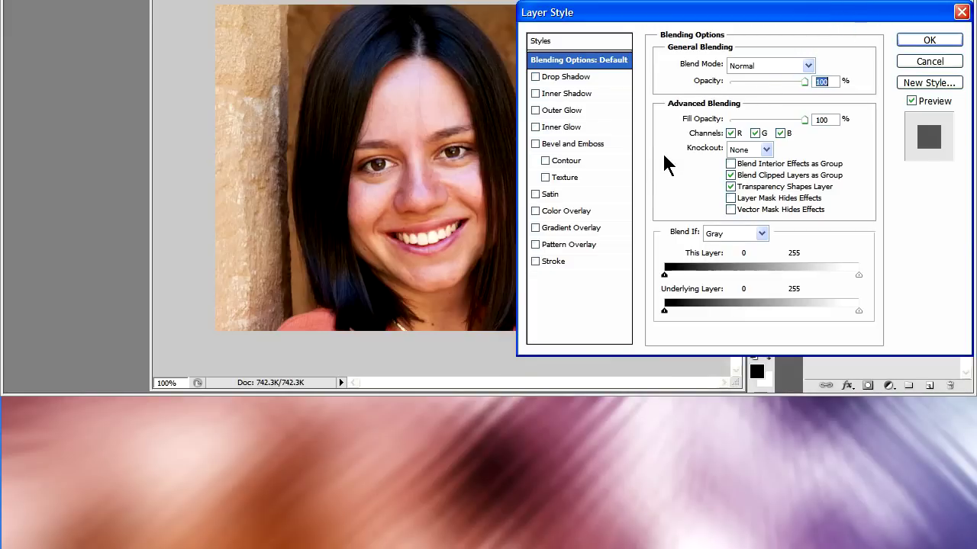
- Add a thick black Stroke effect positioned Inside to Layer 0 as the photo's border
left_click(554, 261)
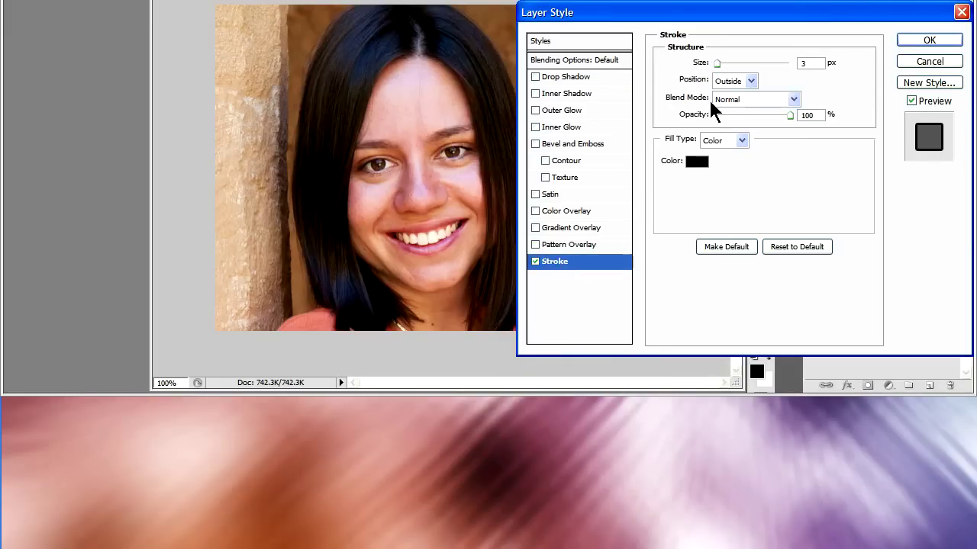
left_click(729, 83)
left_click(729, 110)
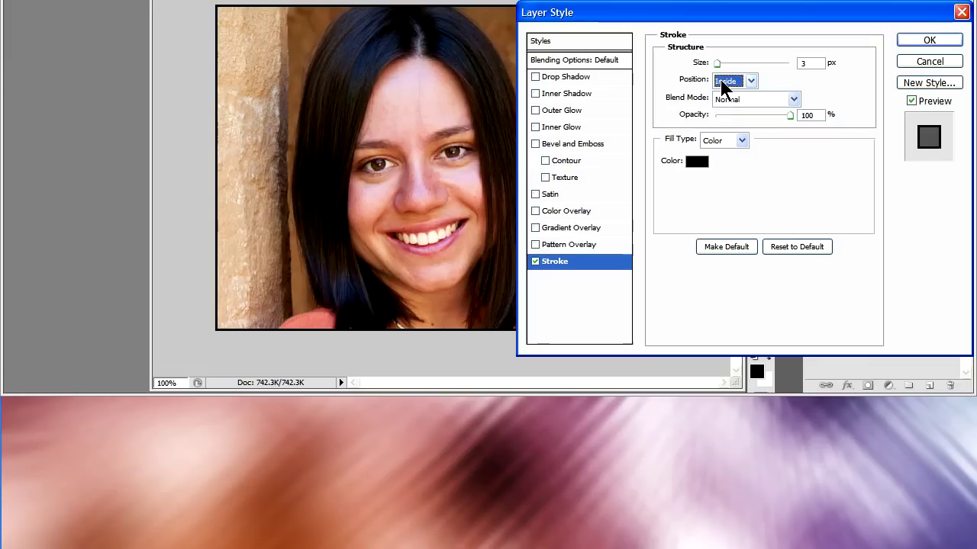
left_click_drag(718, 67, 726, 66)
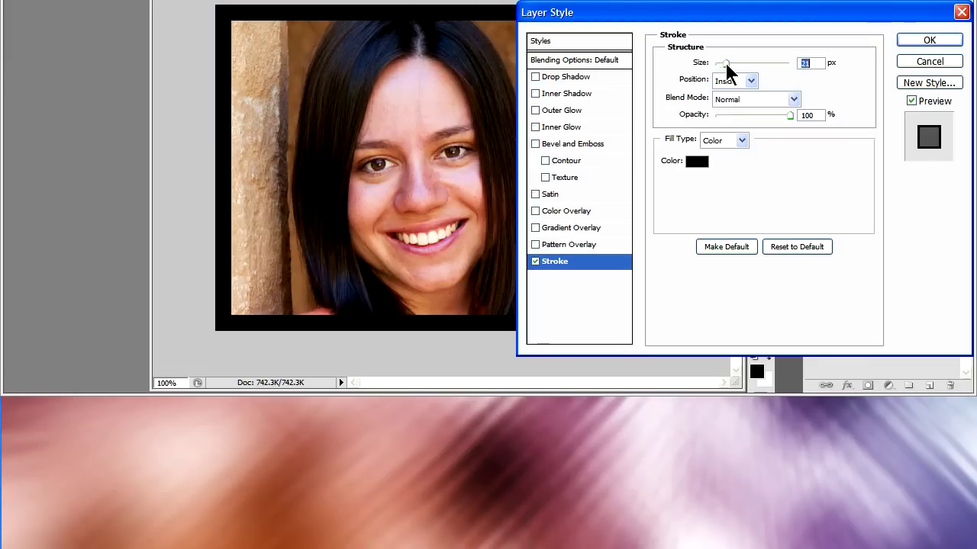
left_click(909, 43)
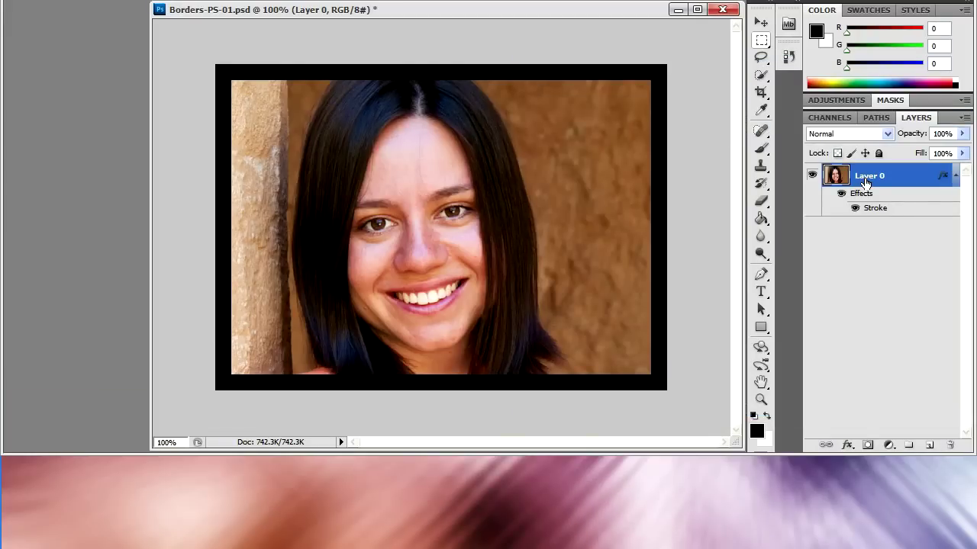
- Turn off the Stroke effect on Layer 0 so the photo shows no border
double_click(864, 196)
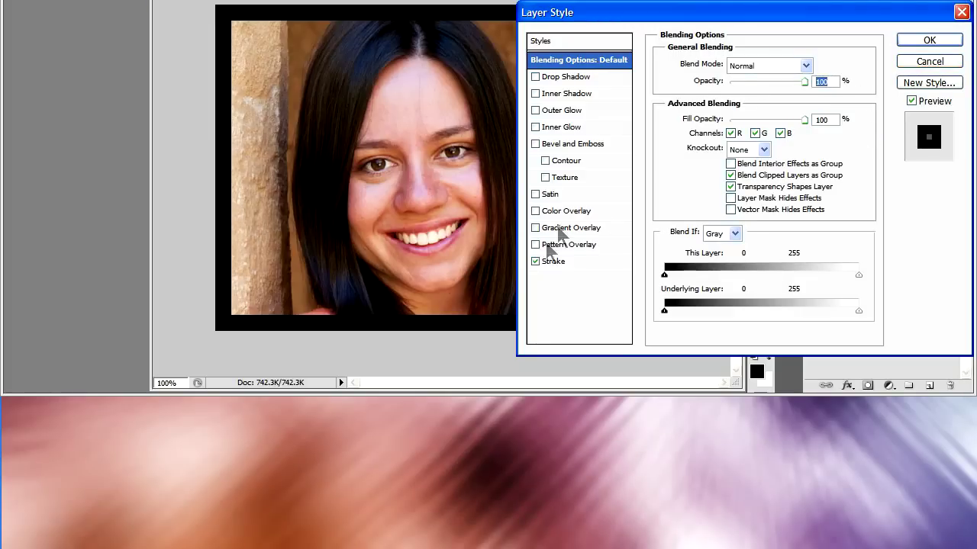
left_click(535, 261)
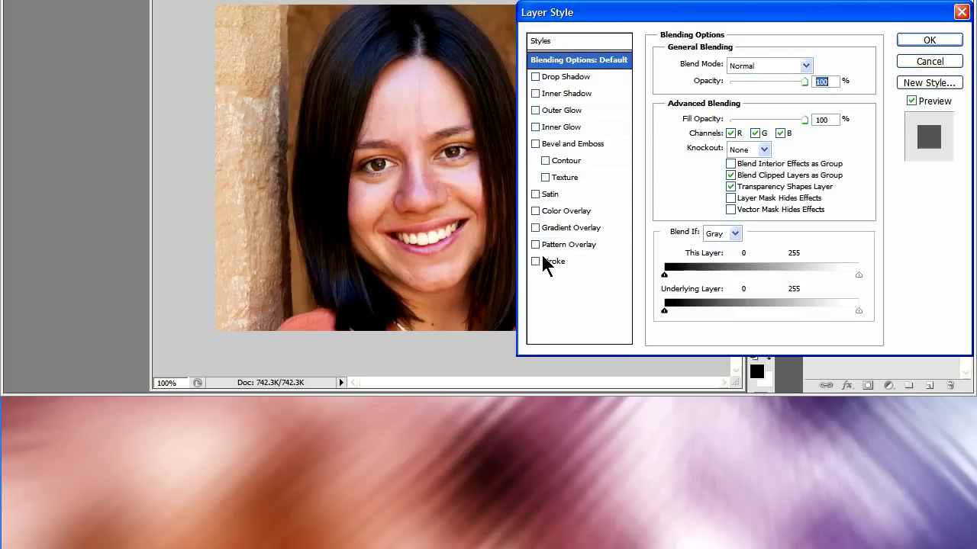
left_click(930, 39)
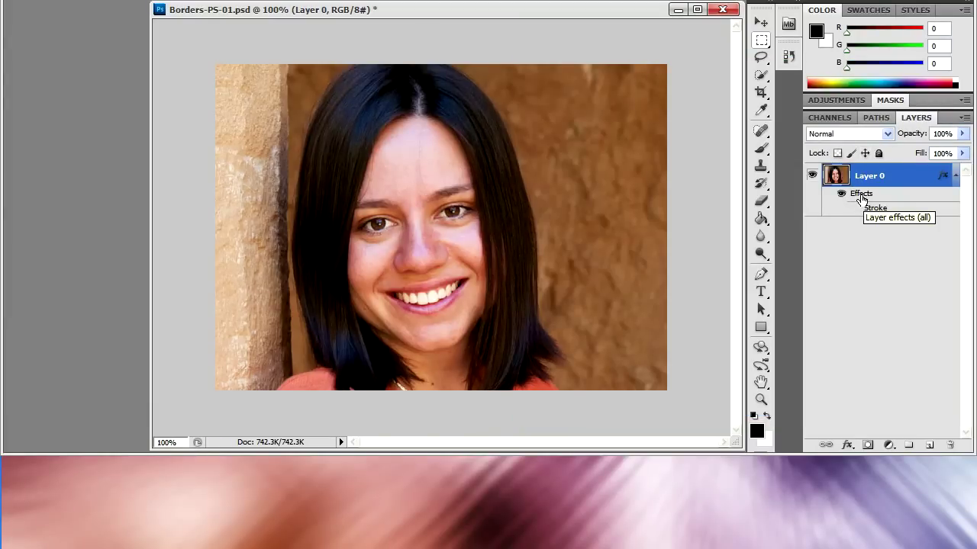
- Mask the photo layer to a rectangle inset from the photo's edges
left_click(761, 43)
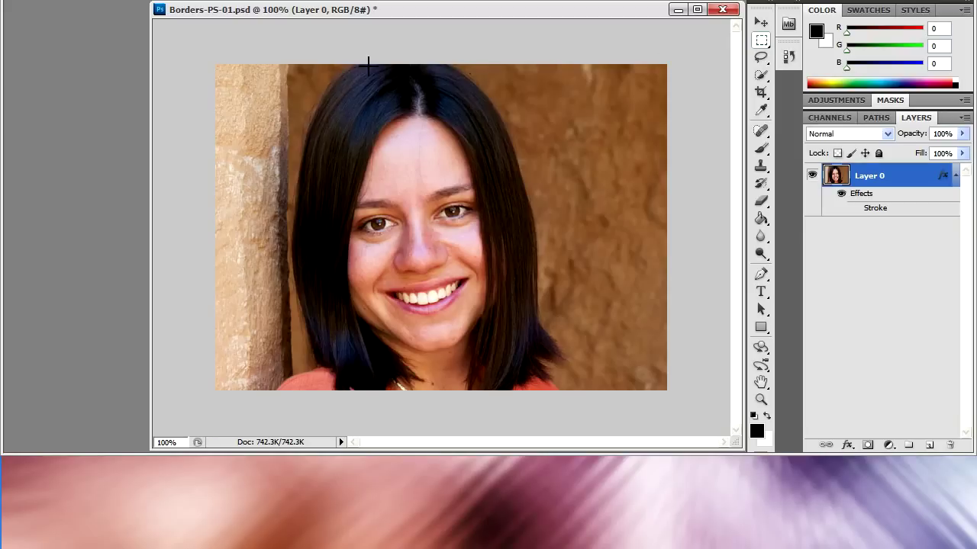
left_click_drag(279, 145, 634, 367)
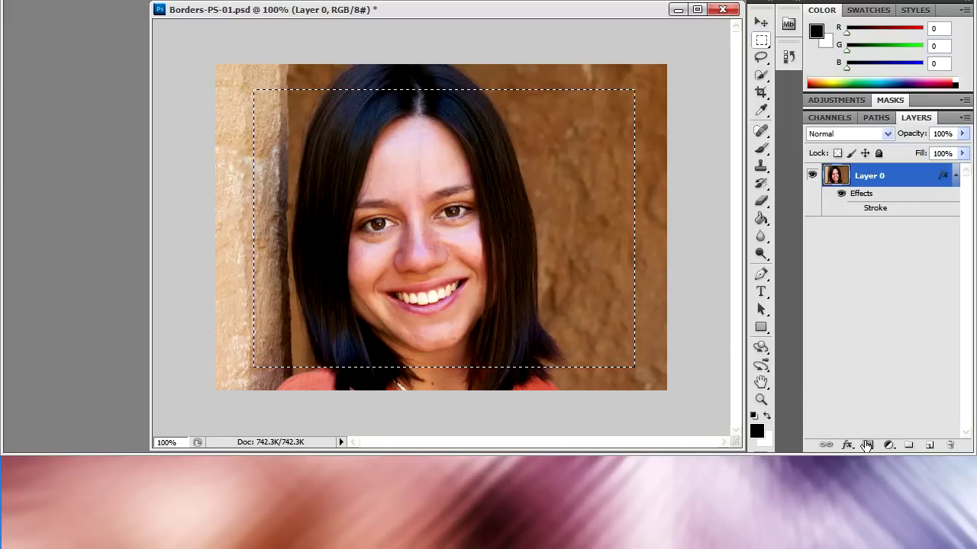
left_click(869, 445)
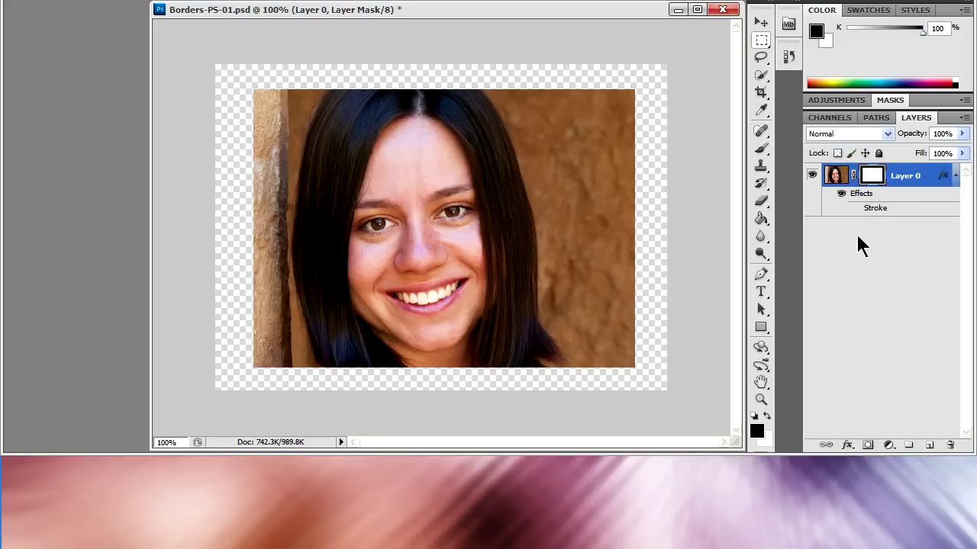
- Add a new Layer 1 beneath Layer 0 and fill it with black
left_click(930, 445)
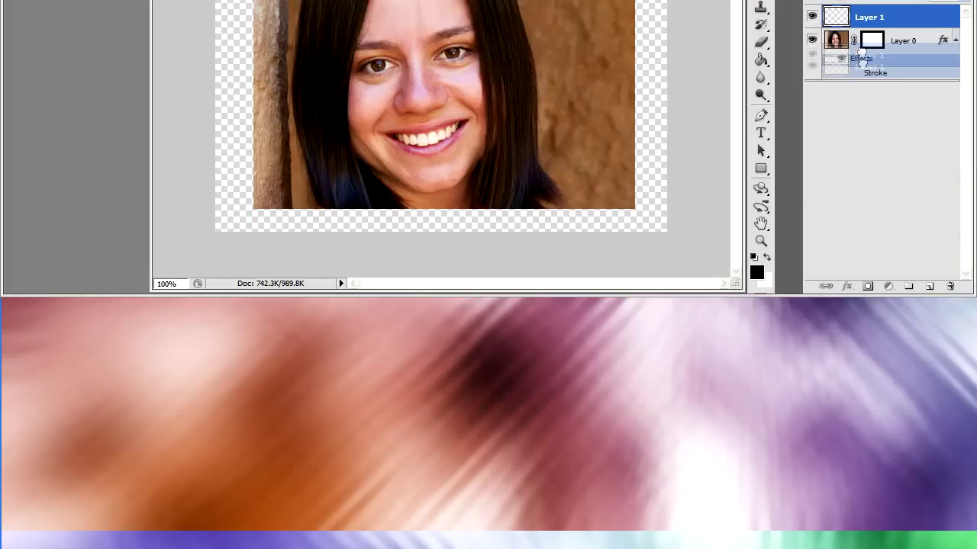
left_click_drag(852, 179, 856, 256)
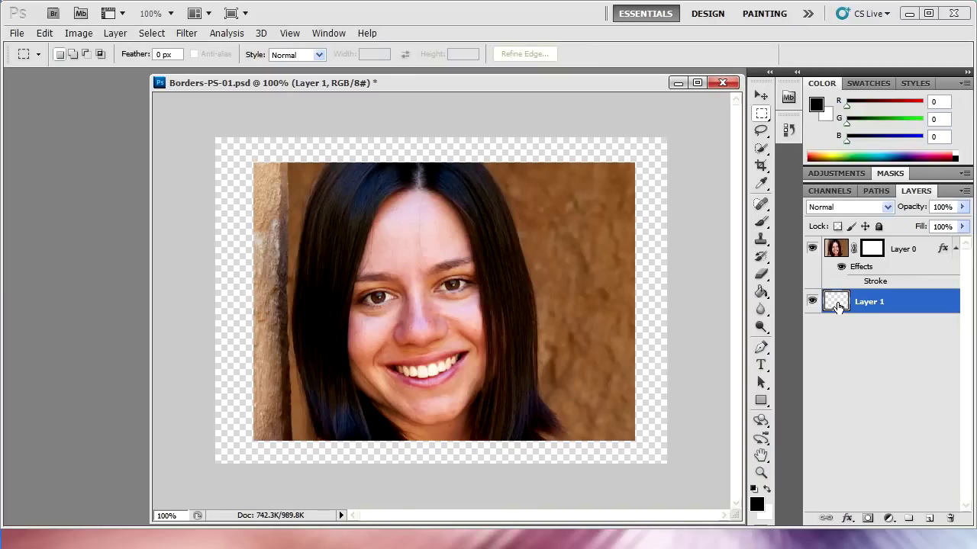
left_click(761, 294)
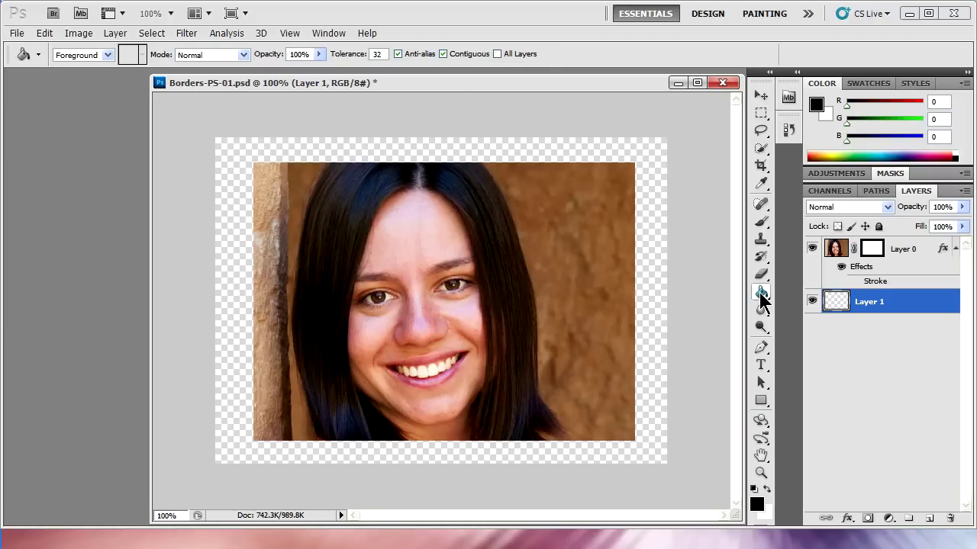
left_click(657, 242)
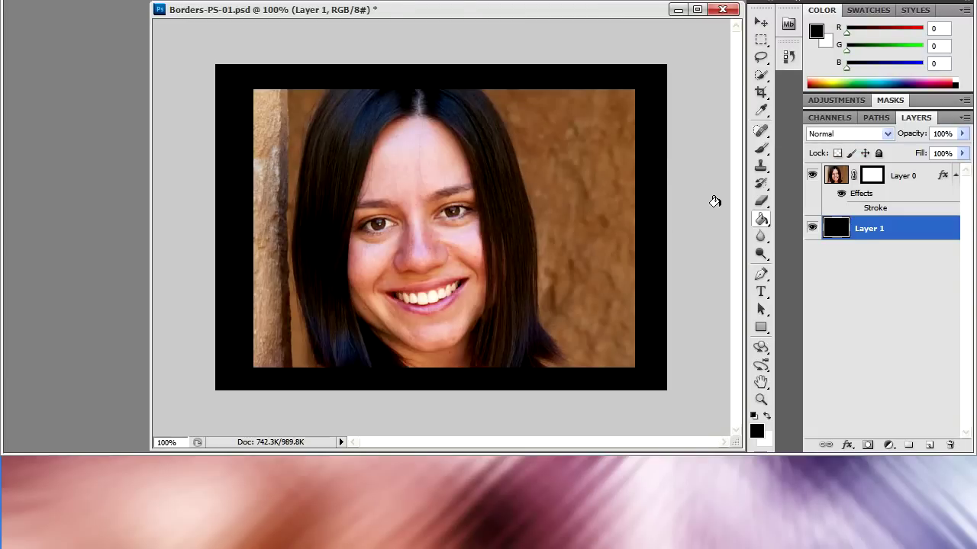
- Feather Layer 0's mask to about 26–29 px, then set the feather back to 0 px
left_click(874, 178)
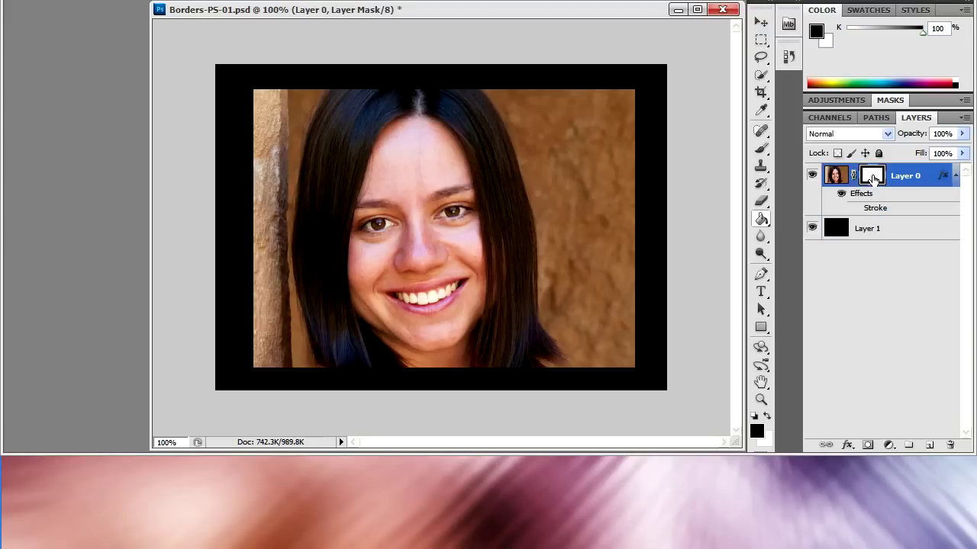
left_click(891, 101)
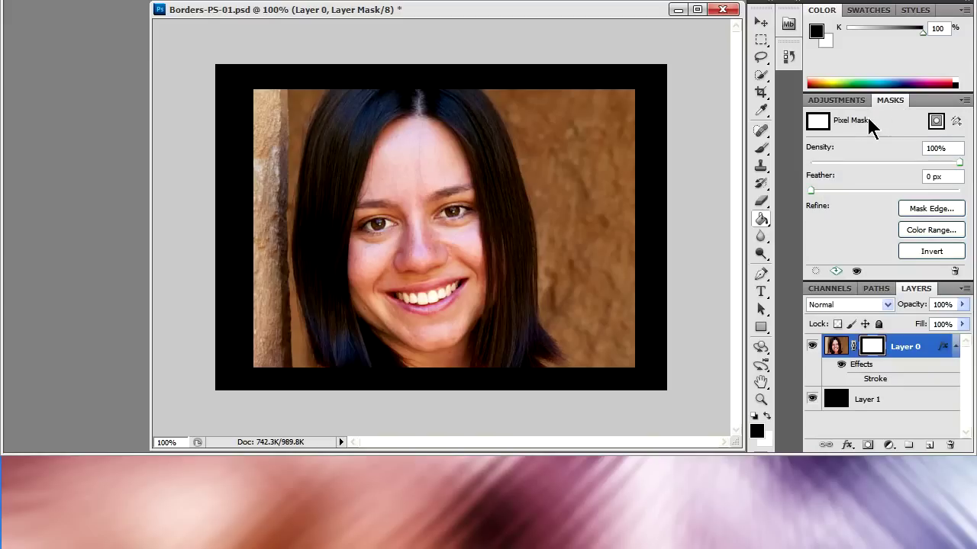
left_click(811, 192)
left_click_drag(818, 266, 881, 265)
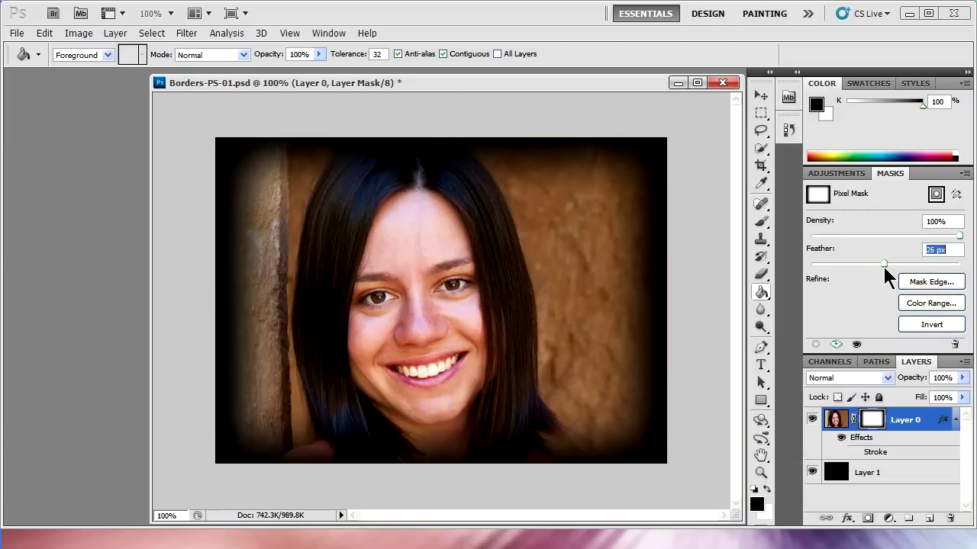
left_click_drag(881, 266, 883, 266)
left_click_drag(885, 265, 801, 270)
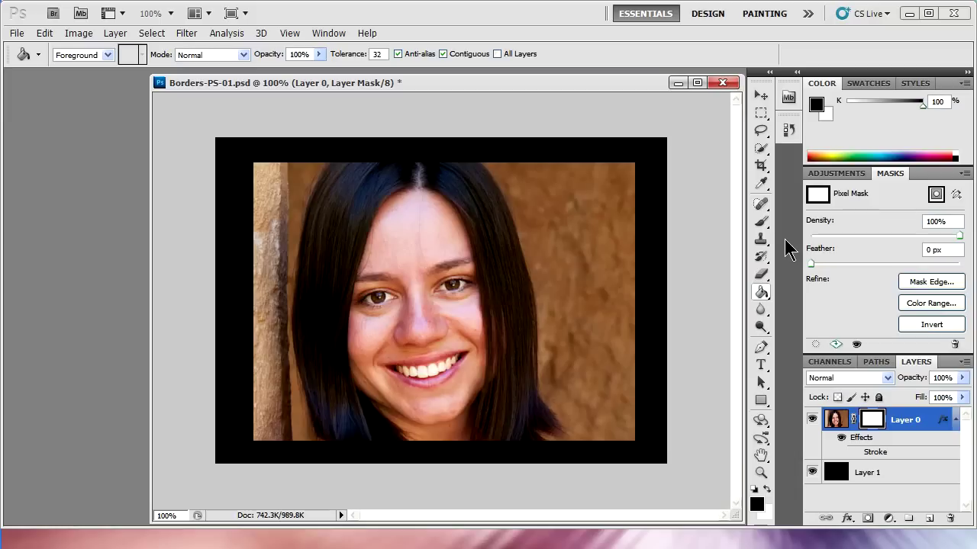
- Show Layer 0's mask as a coloured overlay in the Channels panel
double_click(888, 174)
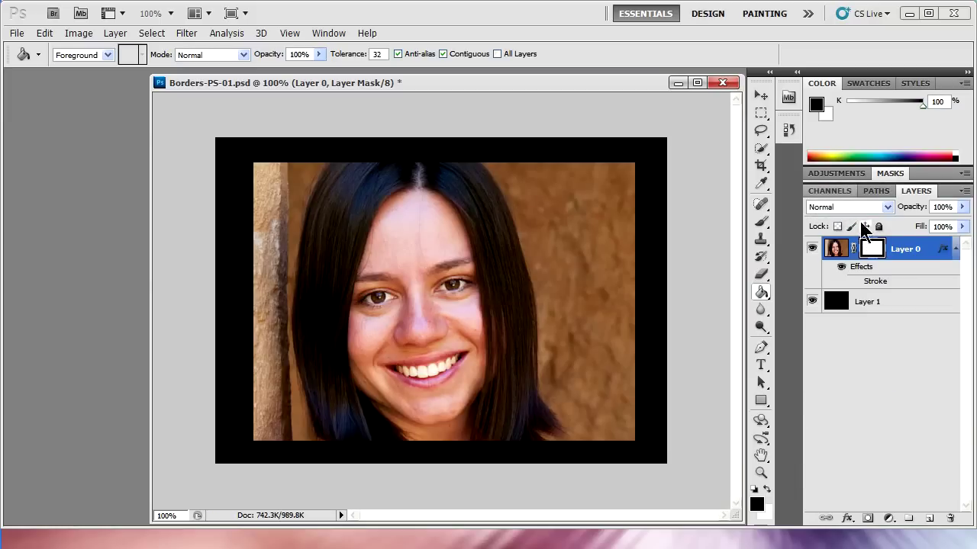
left_click(839, 191)
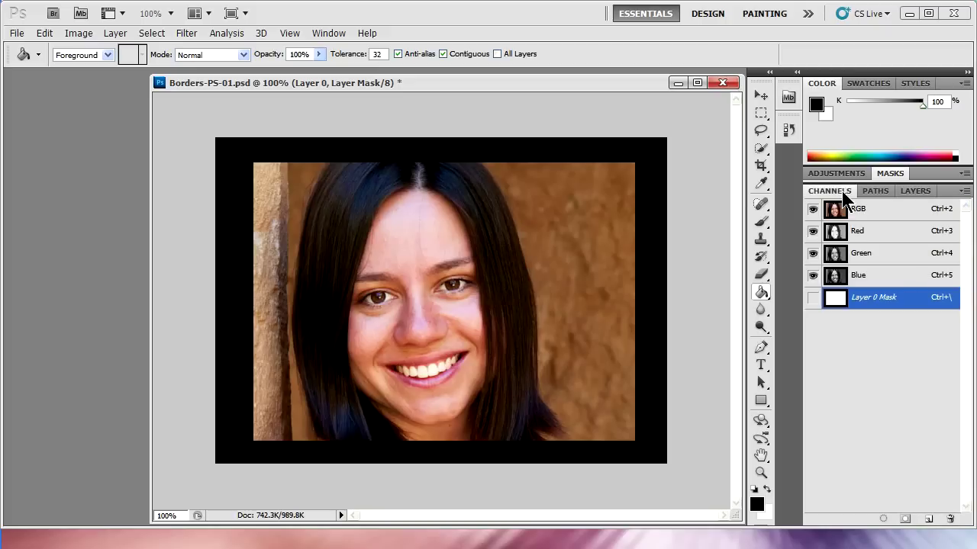
left_click(813, 297)
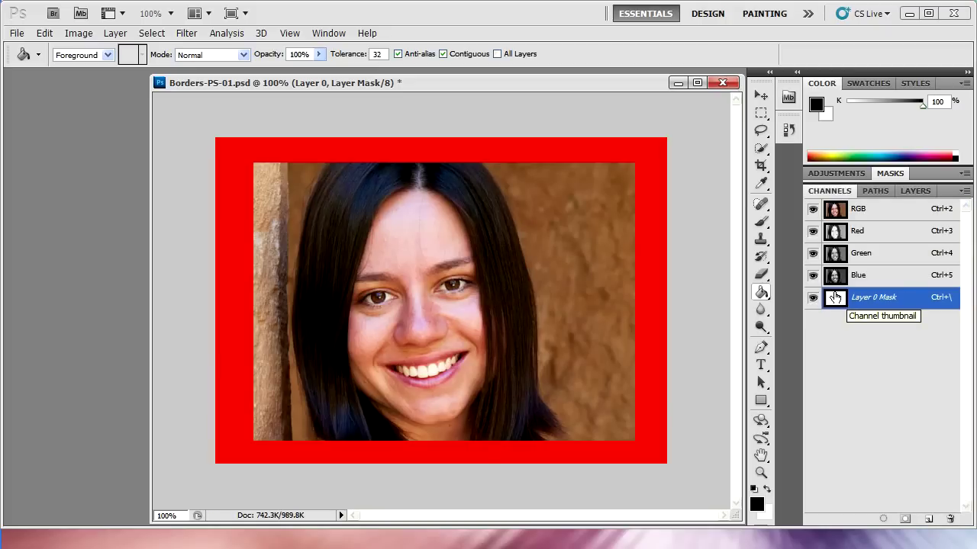
- Apply the Glass distortion filter (Distortion 8, Smoothness 2, Frosted) to the mask
left_click(186, 33)
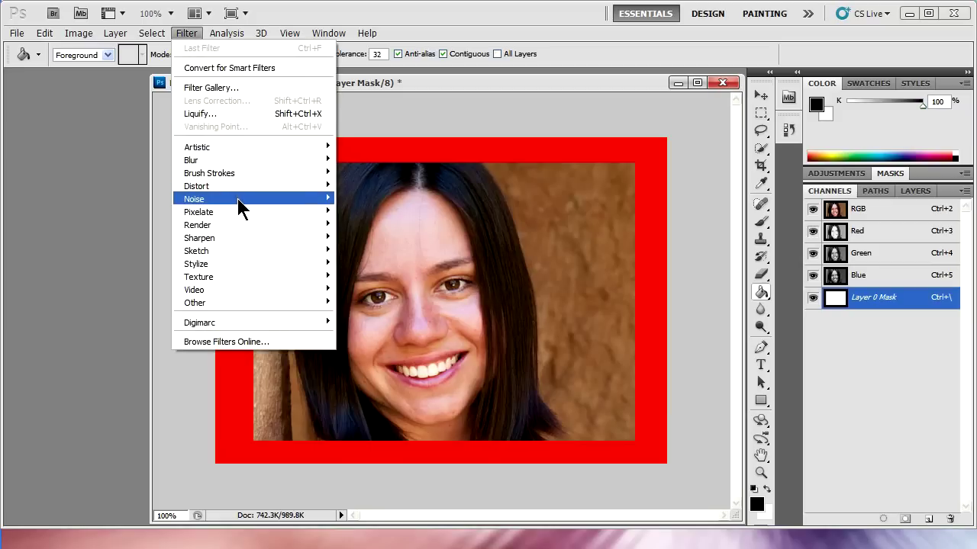
mouse_move(283, 191)
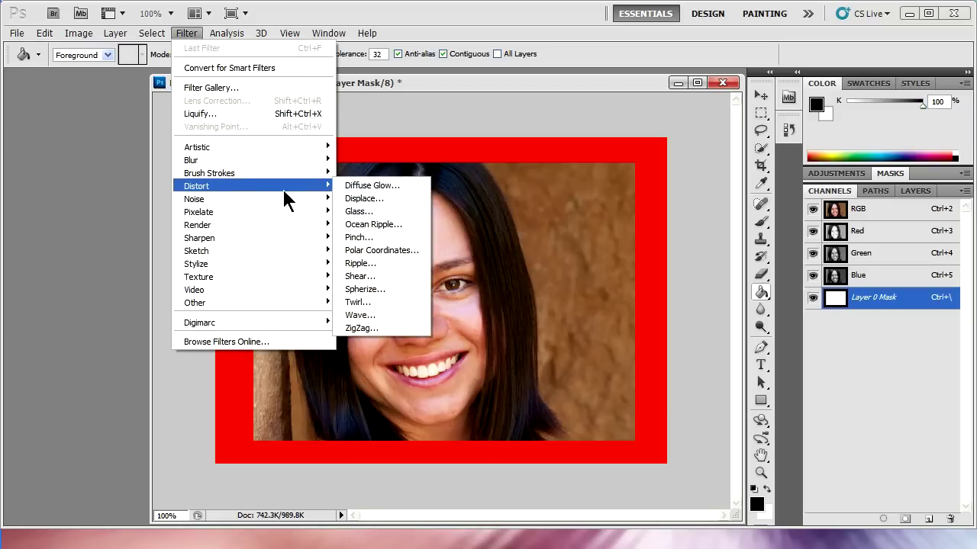
left_click(355, 212)
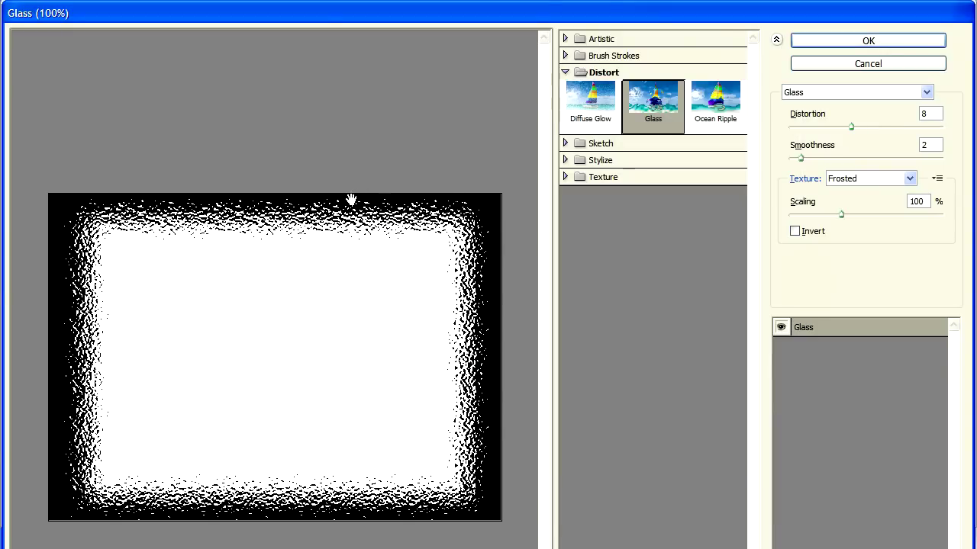
left_click(839, 40)
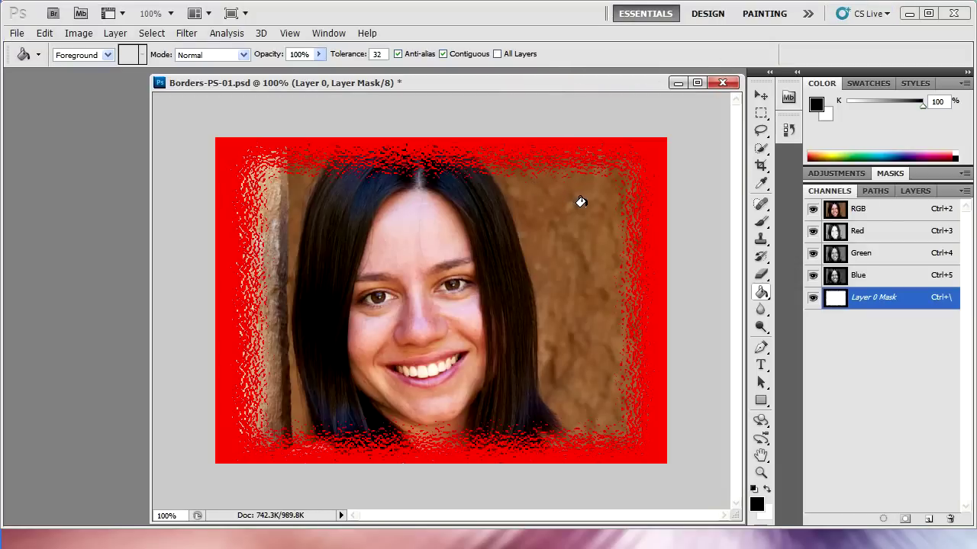
- Hide the mask overlay, review the ragged border, then revert to the plain single-layer portrait
left_click(813, 298)
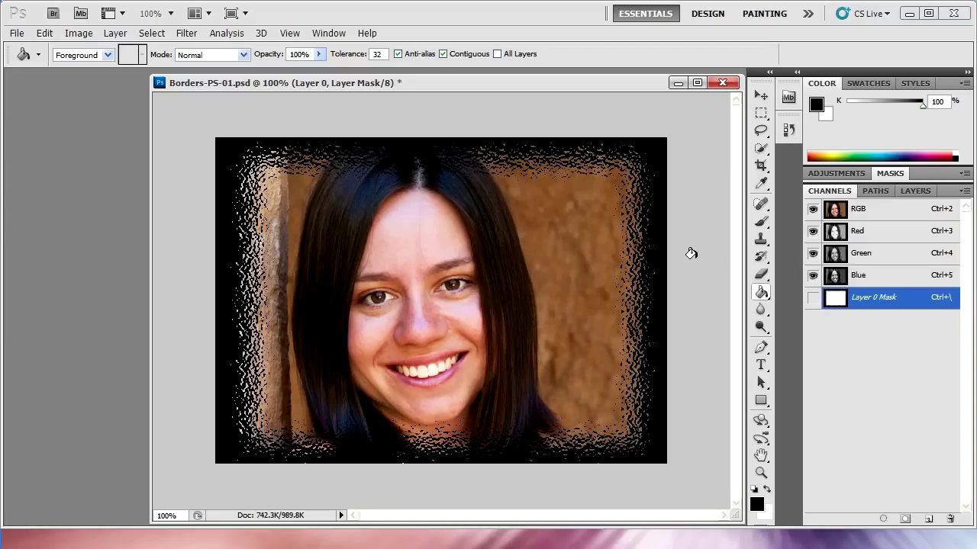
left_click(853, 177)
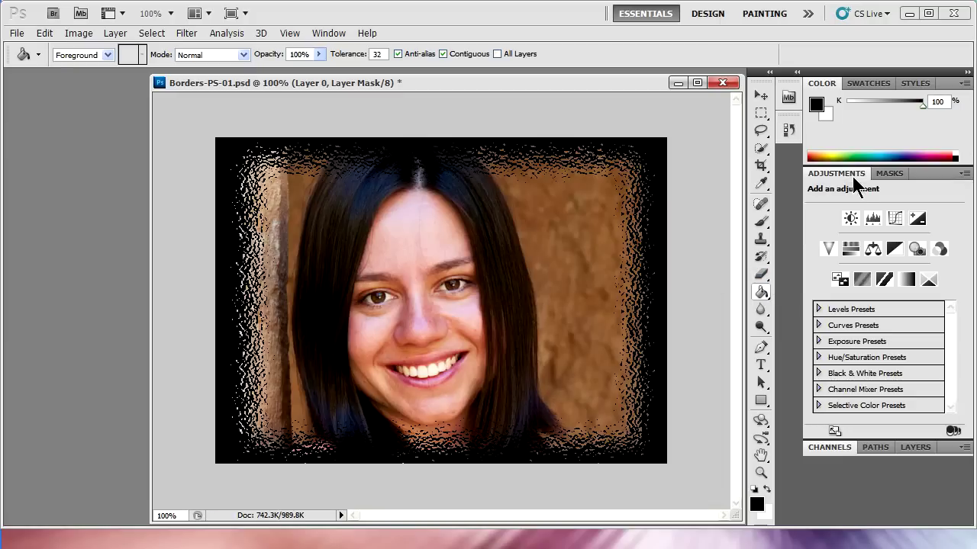
left_click(877, 176)
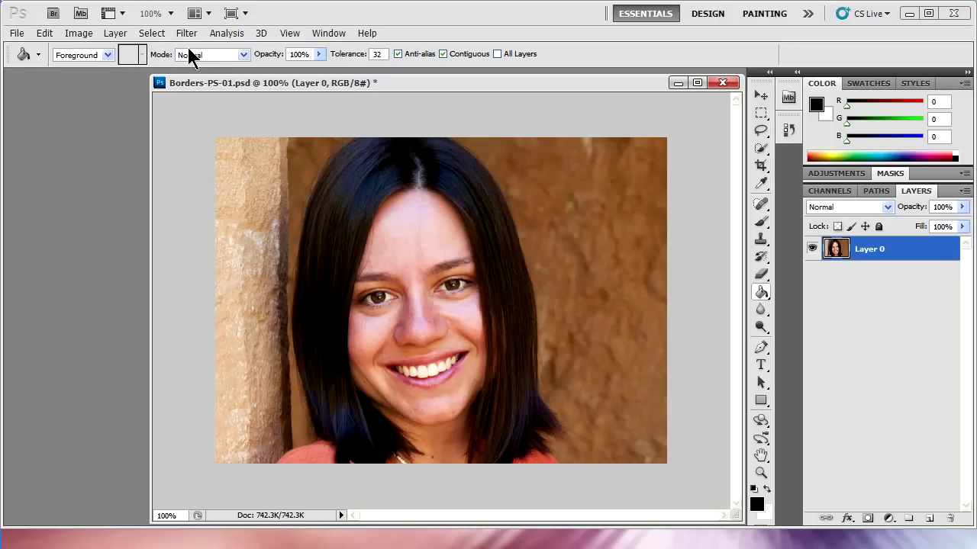
- Enlarge the canvas by a relative 2 cm in both width and height
left_click(80, 34)
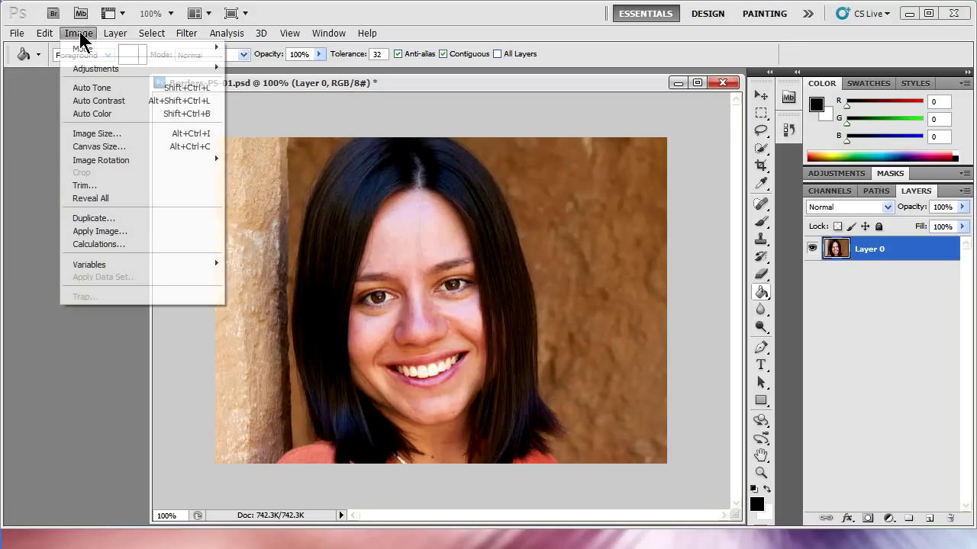
left_click(112, 149)
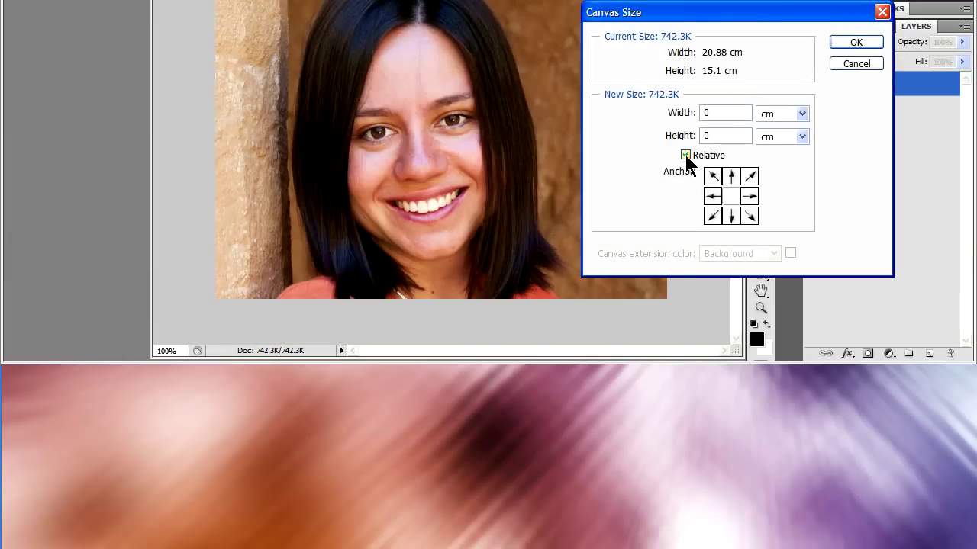
double_click(706, 112)
type("2")
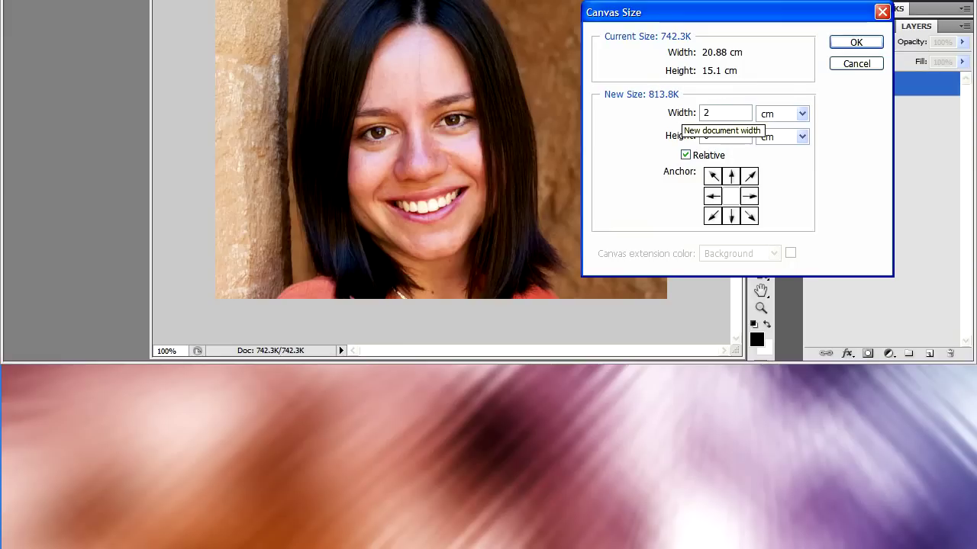
key("Tab")
key("Tab")
type("2")
key("Tab")
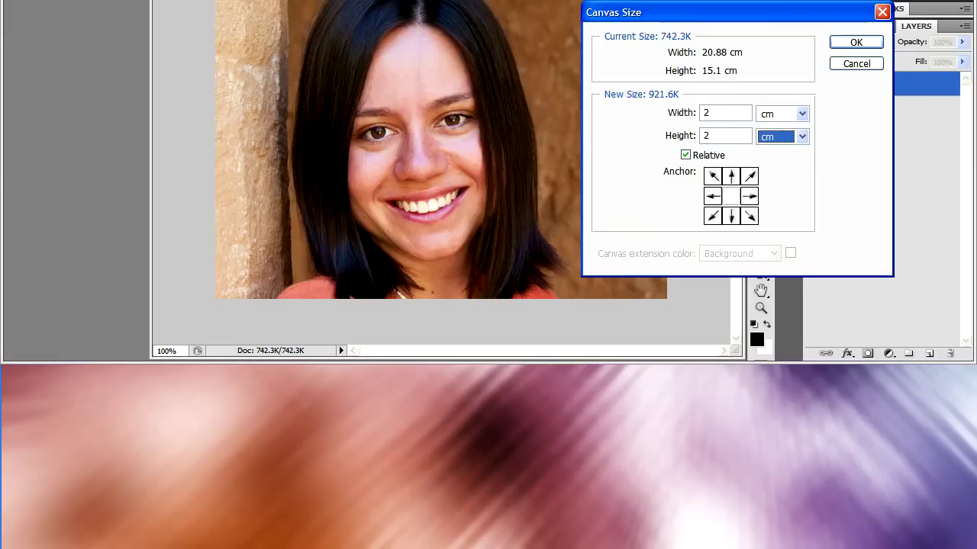
left_click(851, 44)
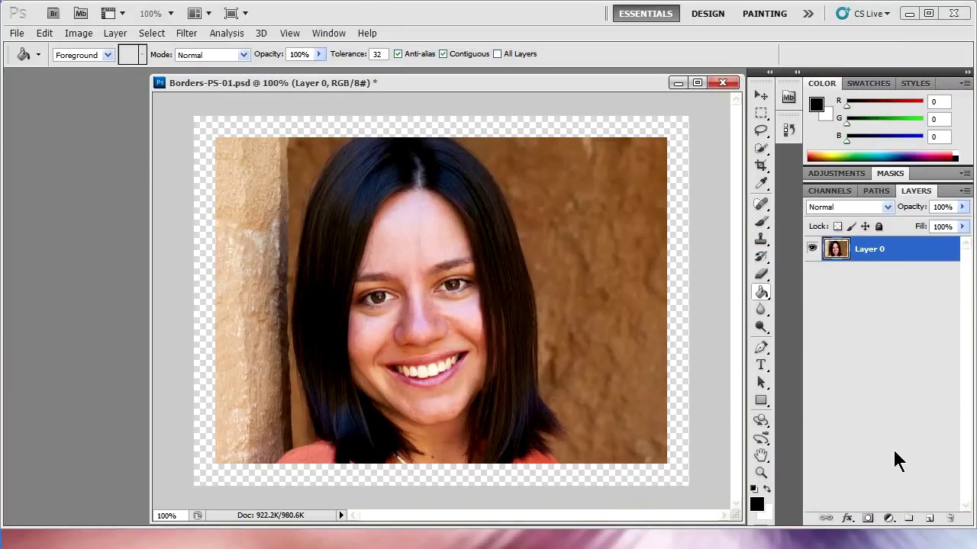
- Add a new Layer 1 beneath the photo layer and fill it black as the border
left_click(930, 518)
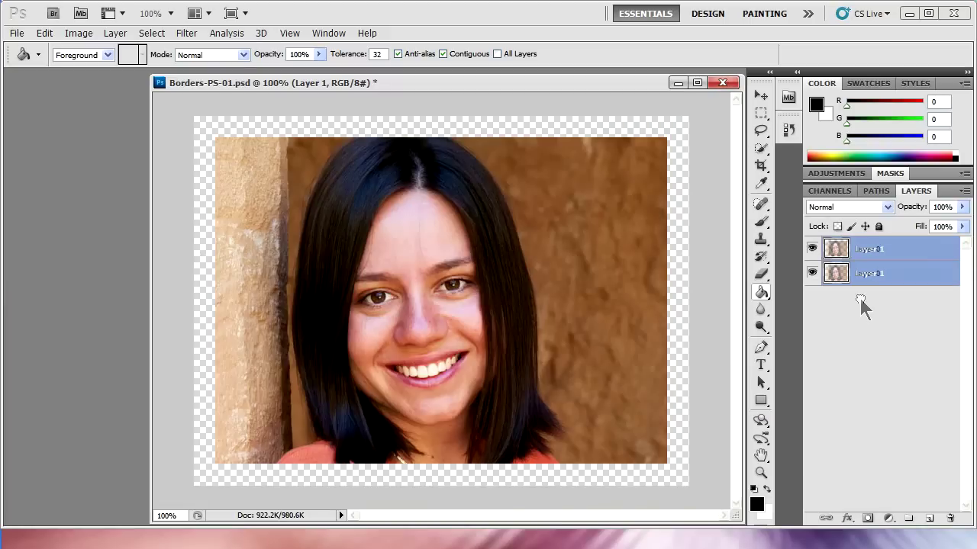
left_click_drag(861, 301, 858, 283)
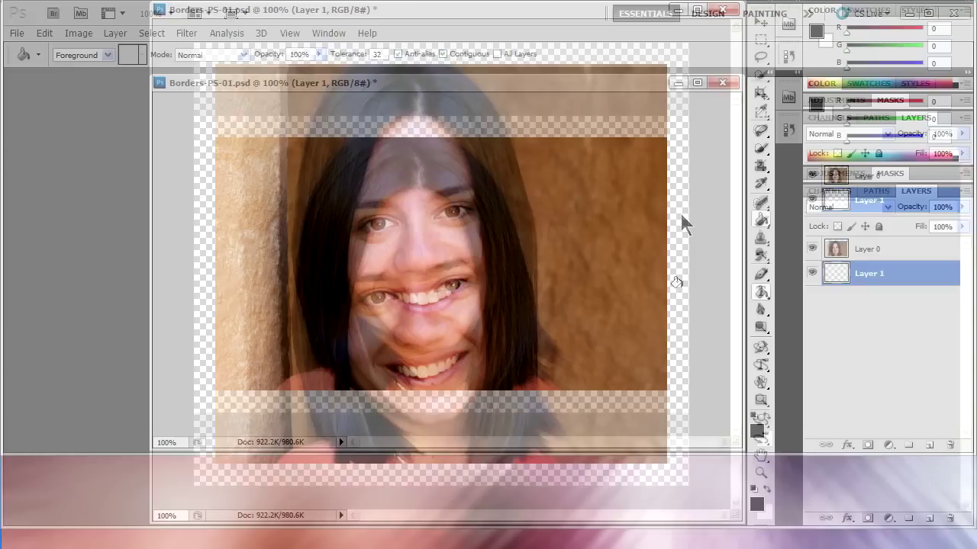
left_click(678, 206)
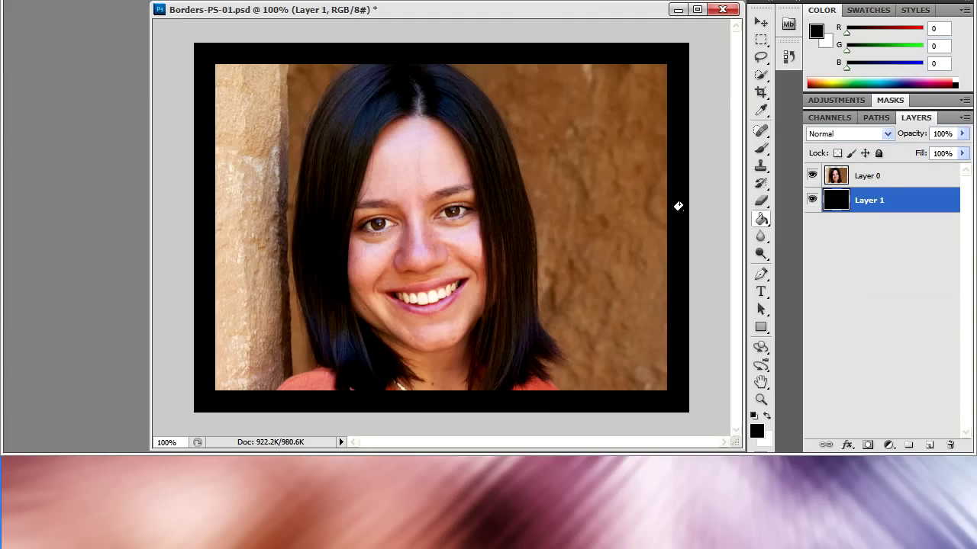